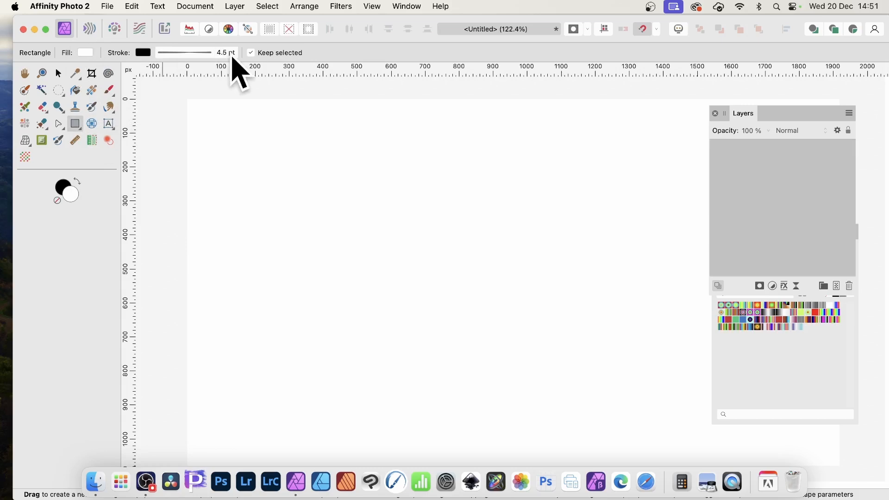
- Examine the stroke settings and the pressure profile curve for the Rectangle tool
{"action": "left_click", "coordinate": [229, 55]}
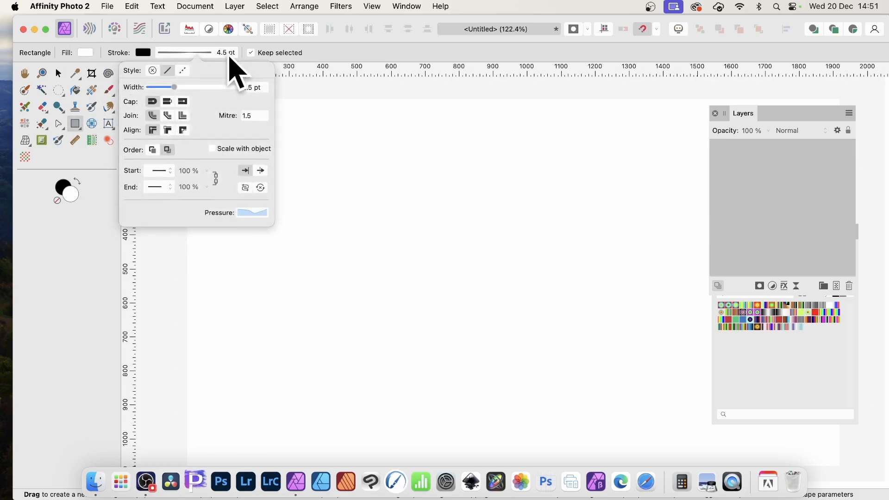
{"action": "left_click", "coordinate": [250, 213]}
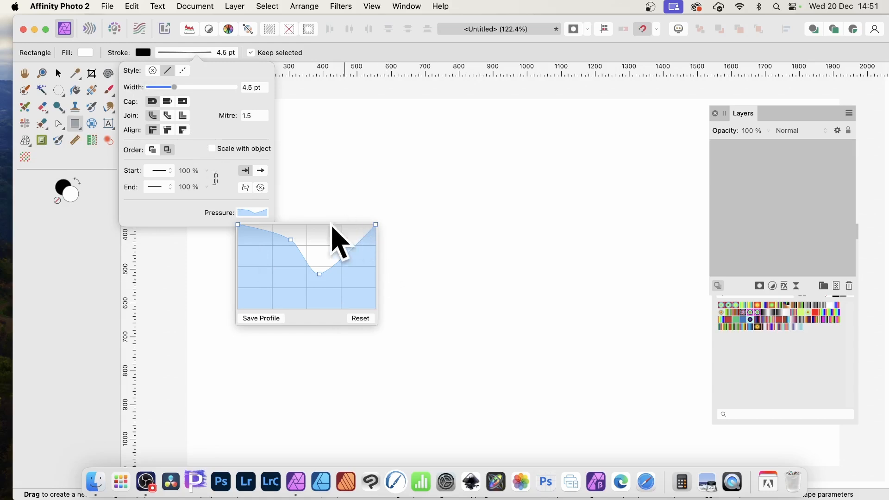
{"action": "left_click", "coordinate": [168, 208]}
{"action": "left_click", "coordinate": [352, 57]}
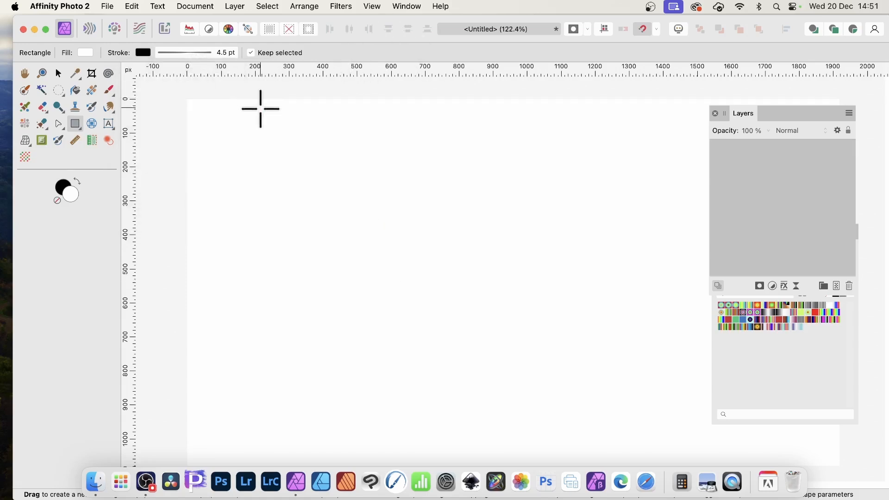
- Draw a five-row grid of adjoining narrow rectangles, each about 27 px wide and 171 px high, starting near the page's upper-left corner
{"action": "left_click_drag", "start_coordinate": [214, 117], "coordinate": [223, 176]}
{"action": "key", "text": "Right"}
{"action": "key", "text": "Right"}
{"action": "key", "text": "Right"}
{"action": "key", "text": "Right"}
{"action": "key", "text": "Right"}
{"action": "key", "text": "Right"}
{"action": "key", "text": "Right"}
{"action": "key", "text": "Right"}
{"action": "key", "text": "Right"}
{"action": "key", "text": "Right"}
{"action": "key", "text": "Right"}
{"action": "key", "text": "Right"}
{"action": "key", "text": "Right"}
{"action": "key", "text": "Right"}
{"action": "key", "text": "Right"}
{"action": "key", "text": "Right"}
{"action": "key", "text": "Right"}
{"action": "key", "text": "Right"}
{"action": "key", "text": "Right"}
{"action": "key", "text": "Right"}
{"action": "key", "text": "Right"}
{"action": "key", "text": "Right"}
{"action": "key", "text": "Right"}
{"action": "key", "text": "Right"}
{"action": "key", "text": "Right"}
{"action": "key", "text": "Right"}
{"action": "key", "text": "Right"}
{"action": "key", "text": "Right"}
{"action": "key", "text": "Right"}
{"action": "key", "text": "Right"}
{"action": "key", "text": "Right"}
{"action": "key", "text": "Right"}
{"action": "key", "text": "Right"}
{"action": "key", "text": "Right"}
{"action": "key", "text": "Right"}
{"action": "key", "text": "Right"}
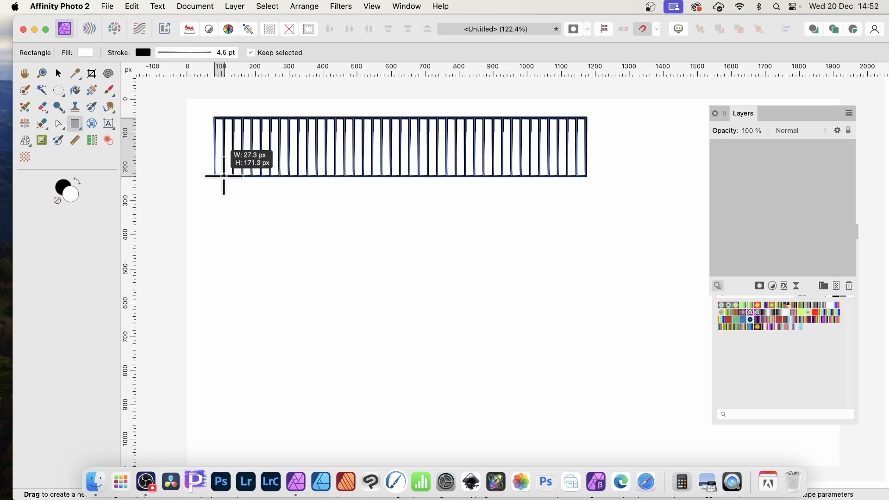
{"action": "key", "text": "Right"}
{"action": "key", "text": "Right"}
{"action": "left_click_drag", "start_coordinate": [223, 176], "coordinate": [223, 175]}
{"action": "key", "text": "Up"}
{"action": "key", "text": "Up"}
{"action": "key", "text": "Up"}
{"action": "key", "text": "Up"}
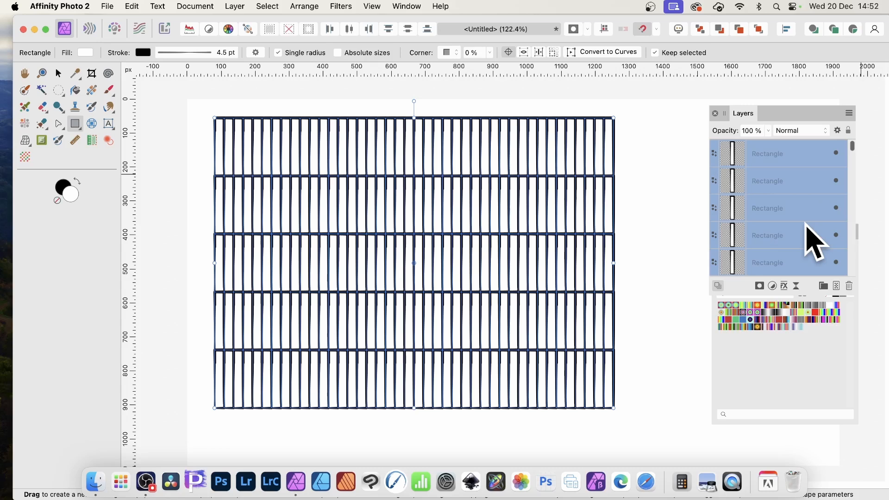
- Group all the grid rectangles and rasterise the group into a pixel layer
{"action": "right_click", "coordinate": [764, 151]}
{"action": "left_click", "coordinate": [781, 326]}
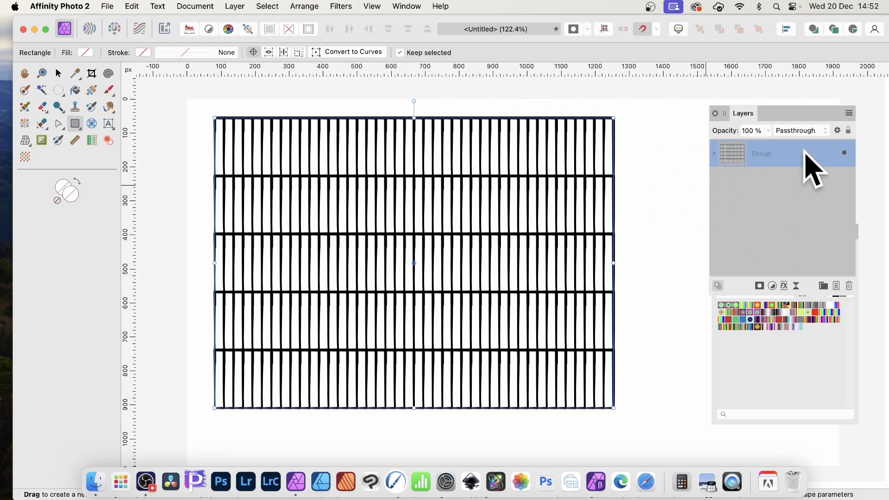
{"action": "left_click", "coordinate": [235, 7]}
{"action": "scroll", "coordinate": [271, 393], "scroll_direction": "down", "scroll_amount": 5}
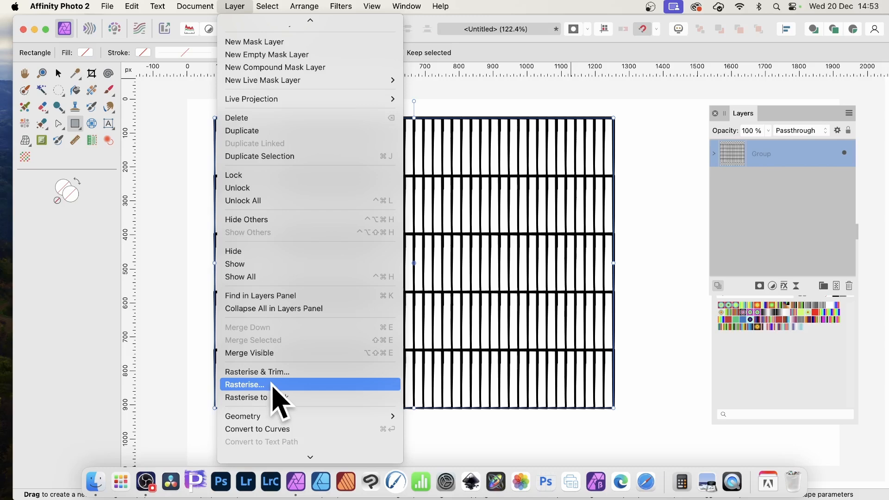
{"action": "left_click", "coordinate": [272, 385]}
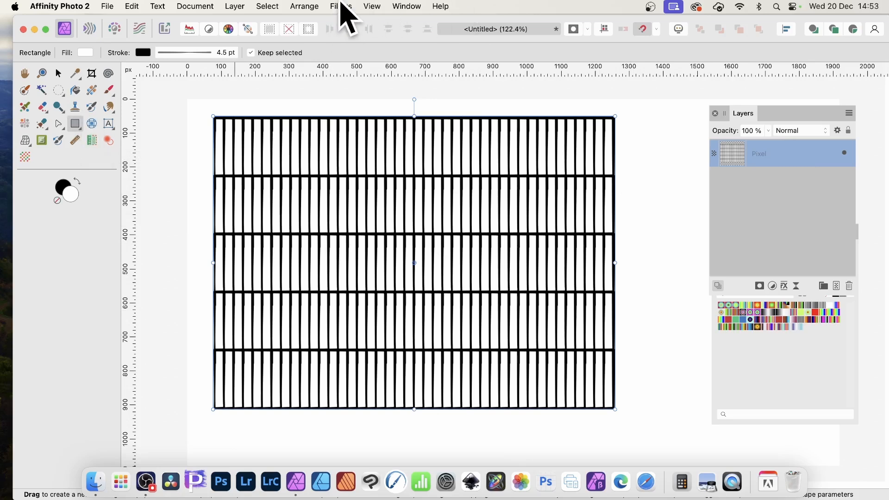
- Set up a Move / Duplicate of the rasterised grid with 48 copies, each scaled to 98 %
{"action": "left_click", "coordinate": [59, 74]}
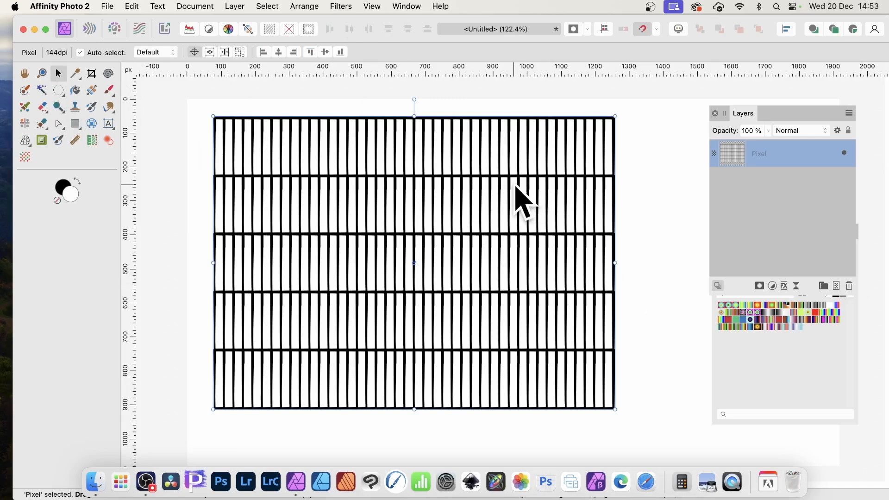
{"action": "key", "text": "Return"}
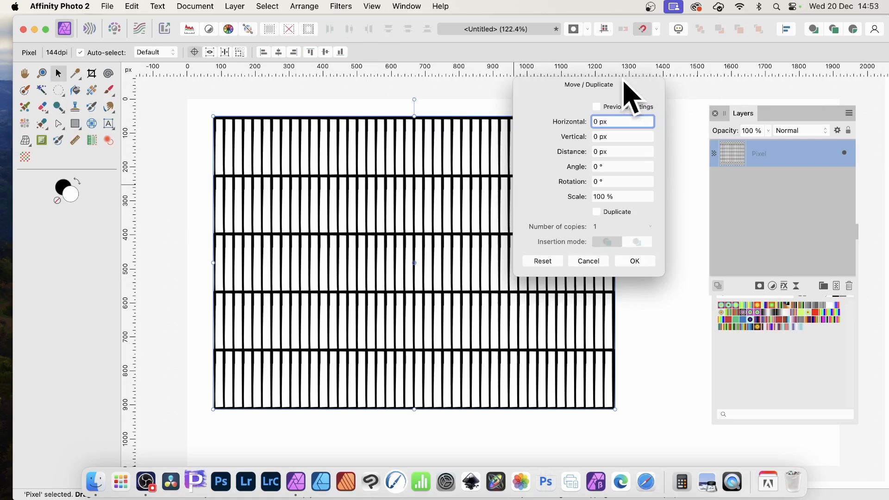
{"action": "left_click_drag", "start_coordinate": [590, 83], "coordinate": [571, 97]}
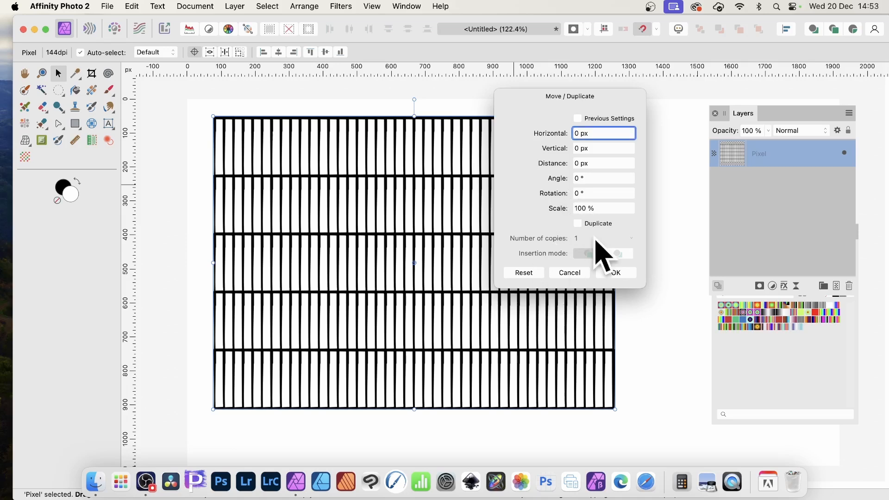
{"action": "left_click", "coordinate": [579, 224]}
{"action": "left_click_drag", "start_coordinate": [522, 238], "coordinate": [540, 250]}
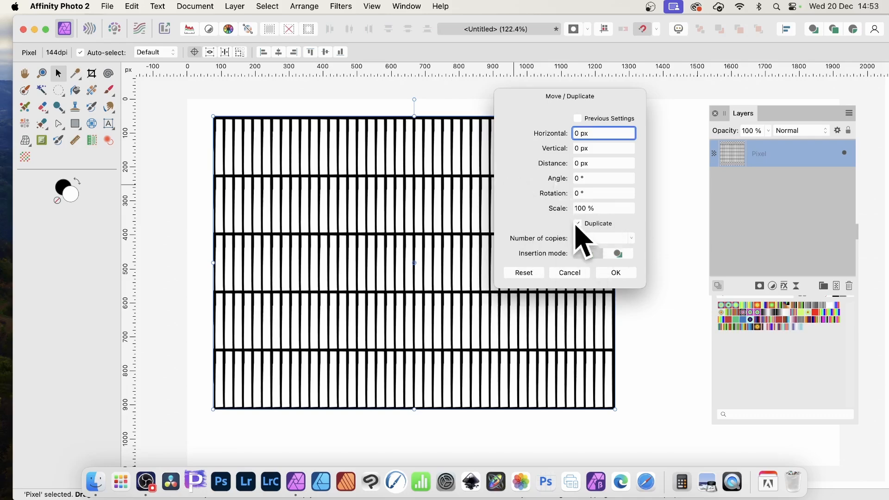
{"action": "left_click_drag", "start_coordinate": [565, 213], "coordinate": [564, 212]}
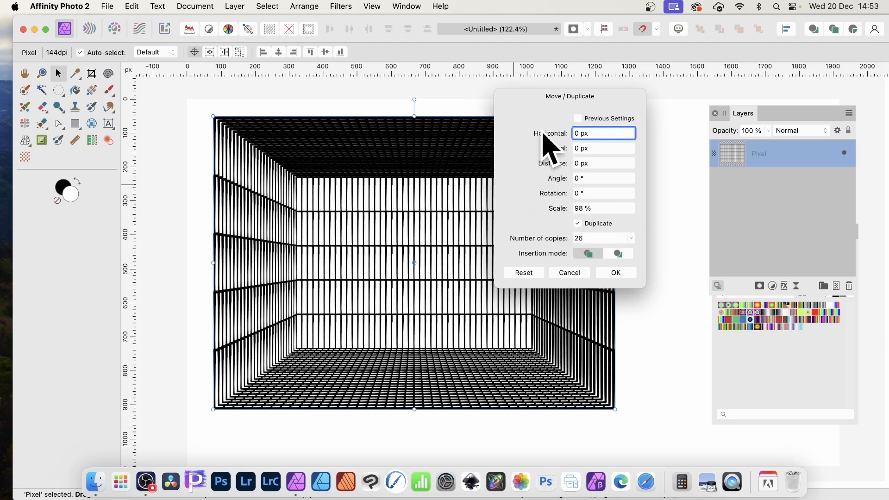
{"action": "left_click_drag", "start_coordinate": [564, 99], "coordinate": [686, 119]}
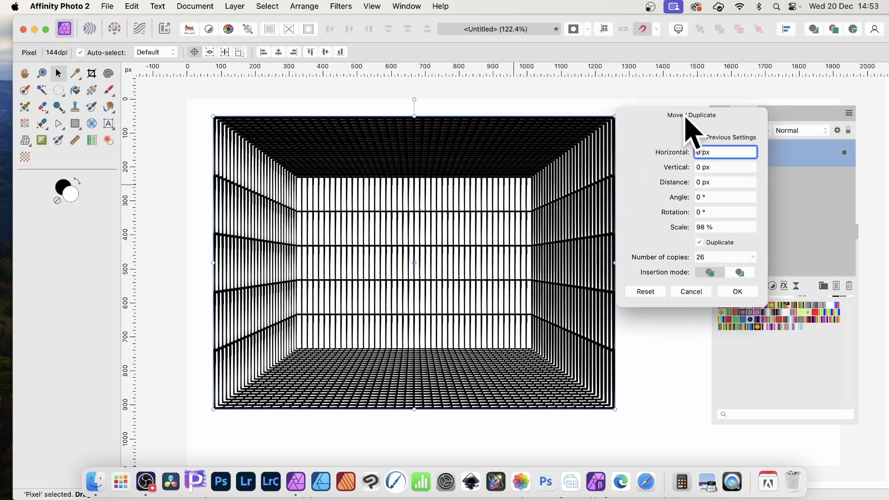
{"action": "left_click_drag", "start_coordinate": [672, 252], "coordinate": [683, 261]}
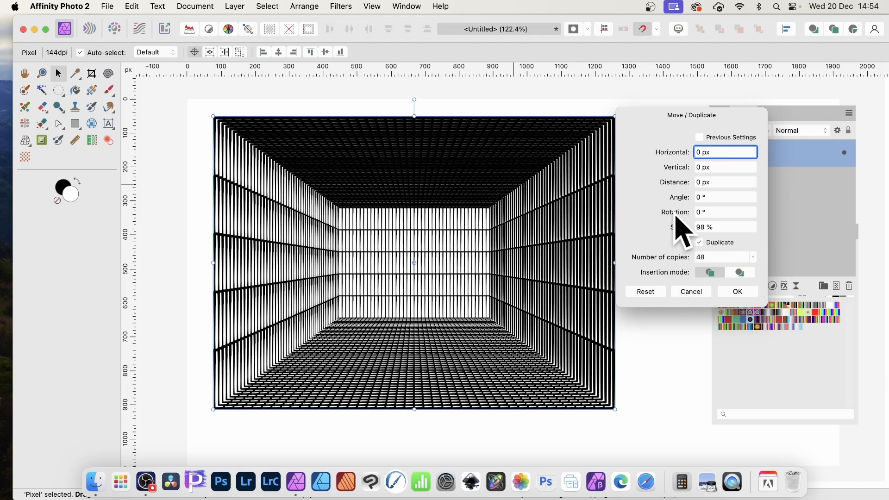
- Set the rotation between the duplicated copies to 2.54°
{"action": "left_click_drag", "start_coordinate": [677, 214], "coordinate": [677, 212]}
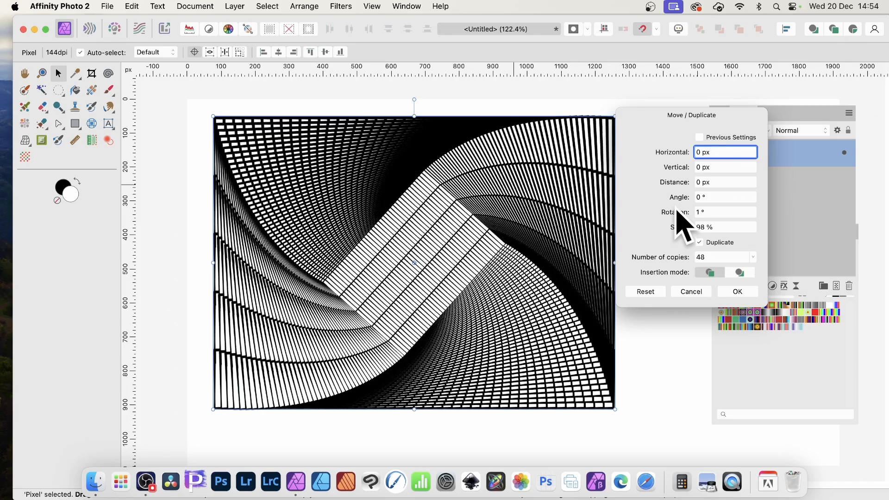
{"action": "left_click_drag", "start_coordinate": [676, 210], "coordinate": [679, 212]}
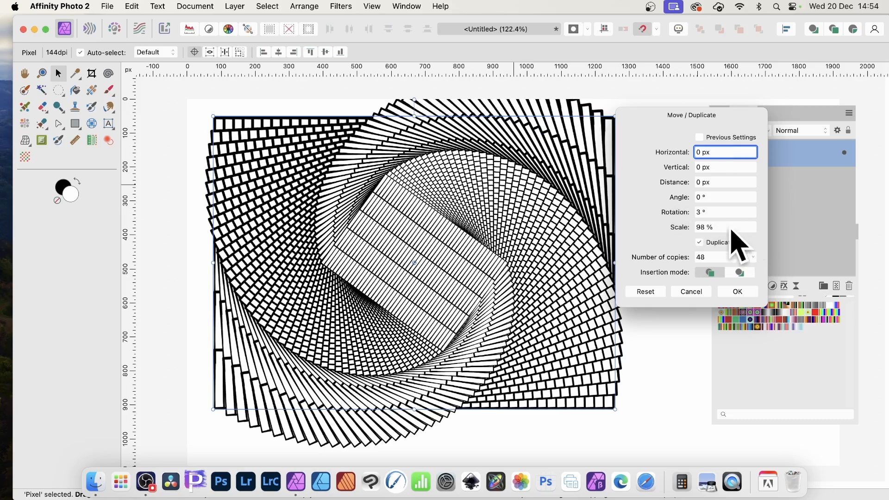
{"action": "left_click", "coordinate": [699, 212]}
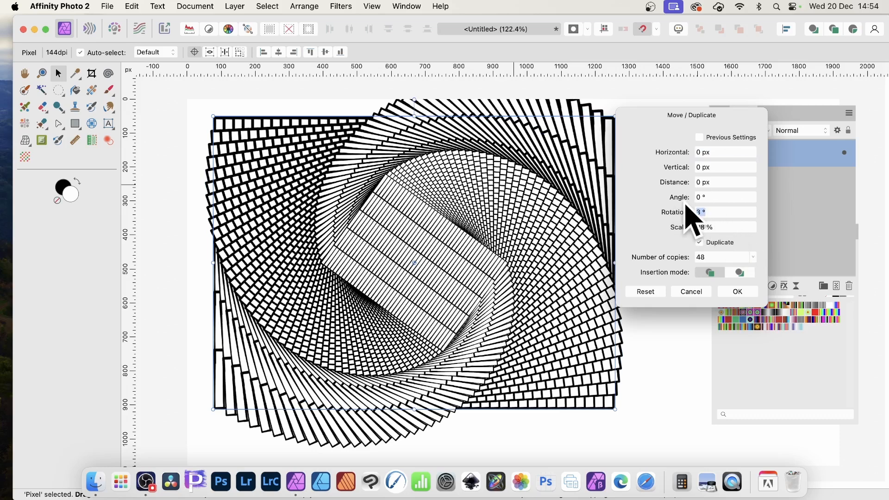
{"action": "type", "text": "2"}
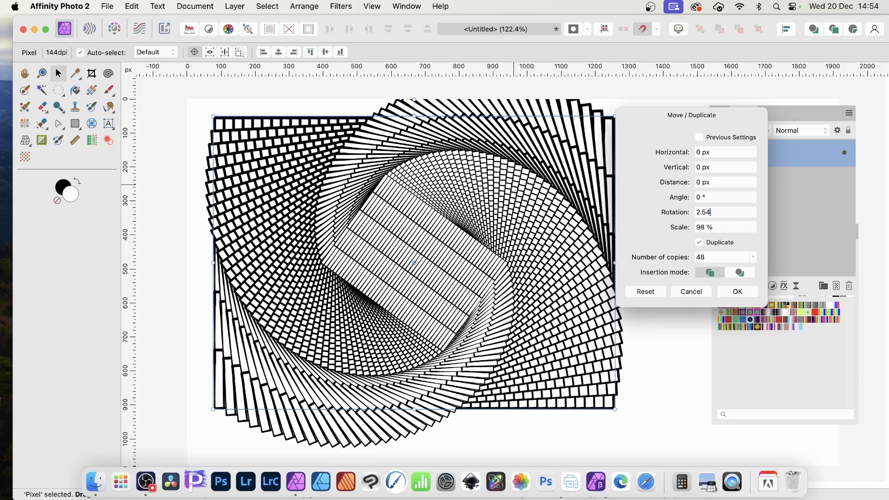
{"action": "type", "text": ".54"}
{"action": "key", "text": "Tab"}
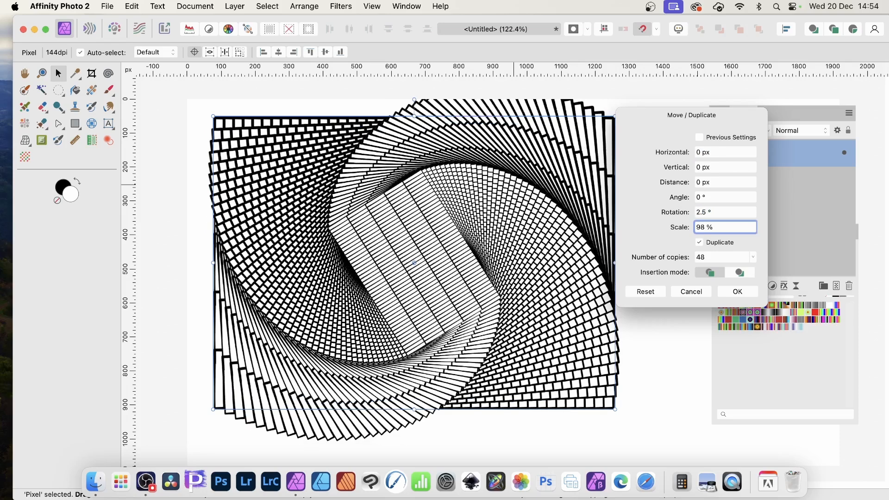
- Set the copies' scale to 97.6 % and apply the duplication
{"action": "left_click_drag", "start_coordinate": [729, 229], "coordinate": [686, 218]}
{"action": "type", "text": "97."}
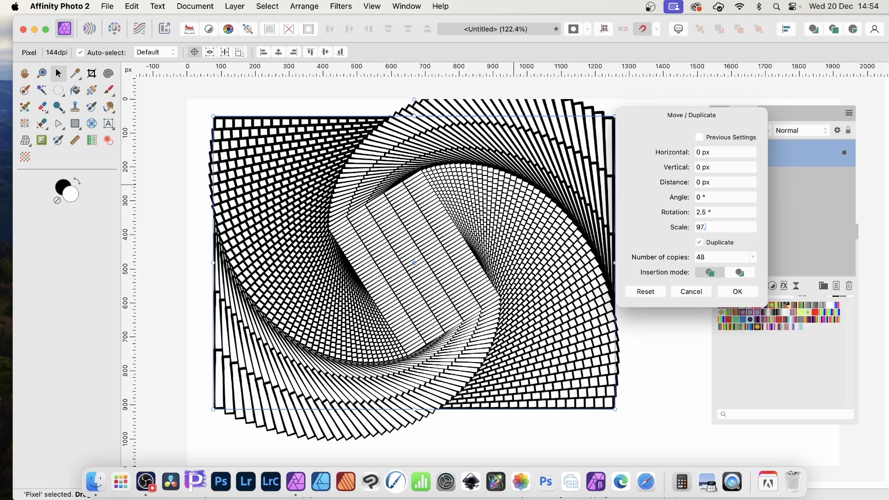
{"action": "type", "text": "6"}
{"action": "key", "text": "Tab"}
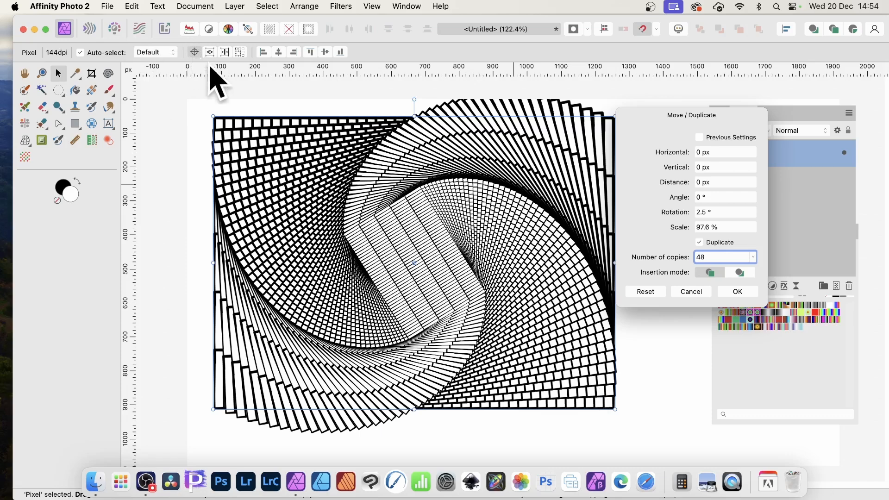
{"action": "mouse_move", "coordinate": [414, 263]}
{"action": "left_mouse_down"}
{"action": "mouse_move", "coordinate": [536, 182]}
{"action": "mouse_move", "coordinate": [414, 262]}
{"action": "left_mouse_up"}
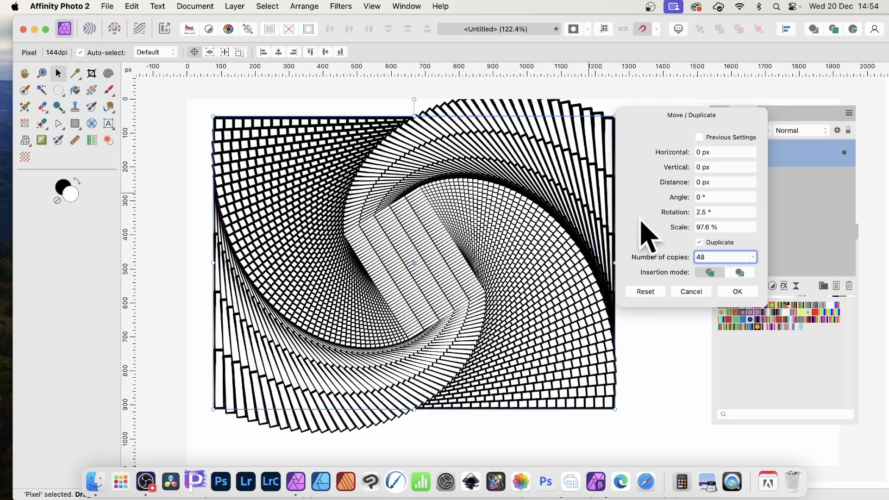
{"action": "left_click", "coordinate": [736, 292]}
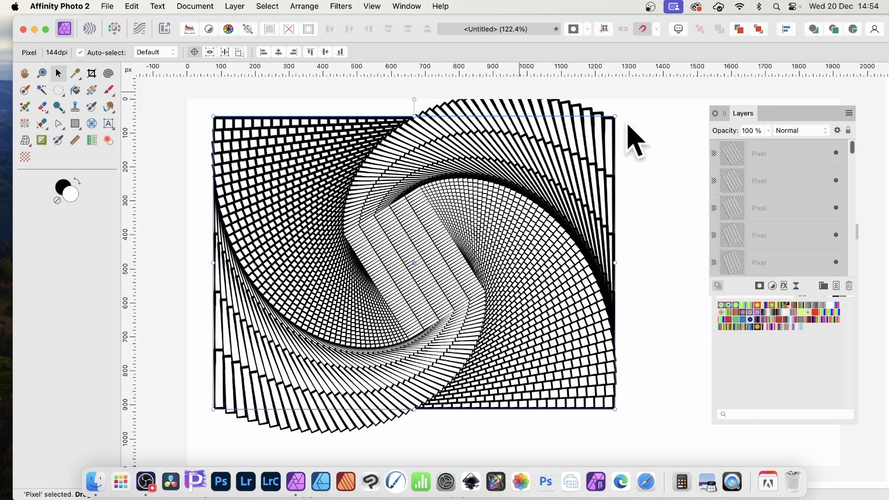
- Select all the pixel layers from first to last and group them
{"action": "left_click", "coordinate": [783, 154]}
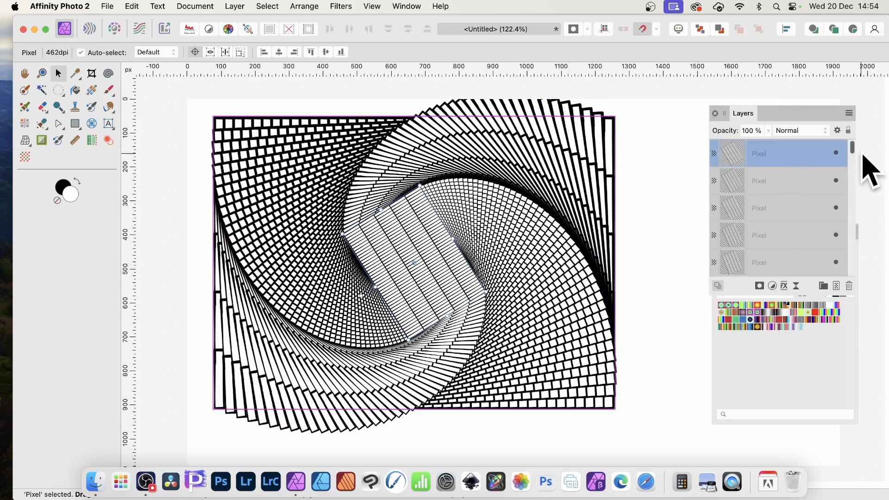
{"action": "left_click_drag", "start_coordinate": [857, 153], "coordinate": [858, 283]}
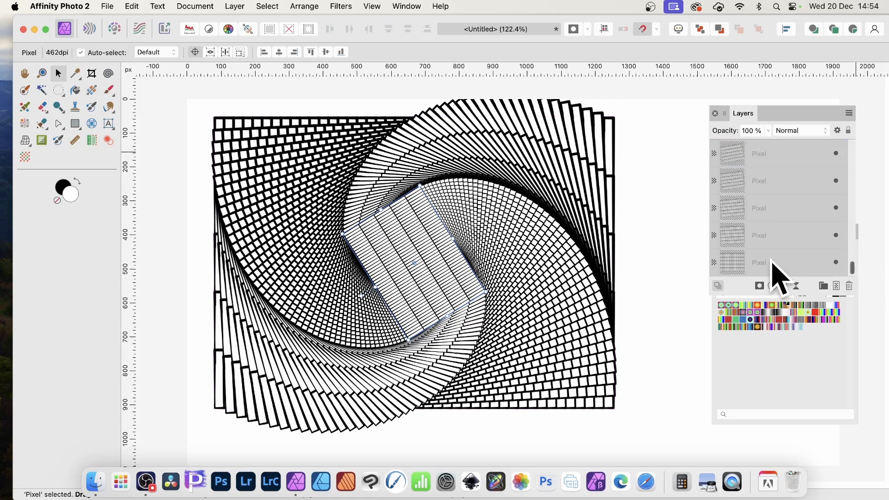
{"action": "left_click", "coordinate": [771, 263], "text": "shift"}
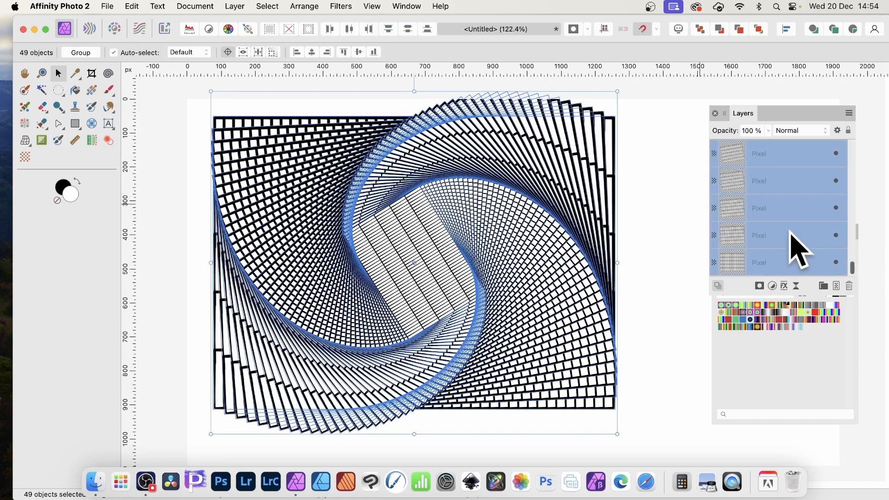
{"action": "right_click", "coordinate": [771, 210]}
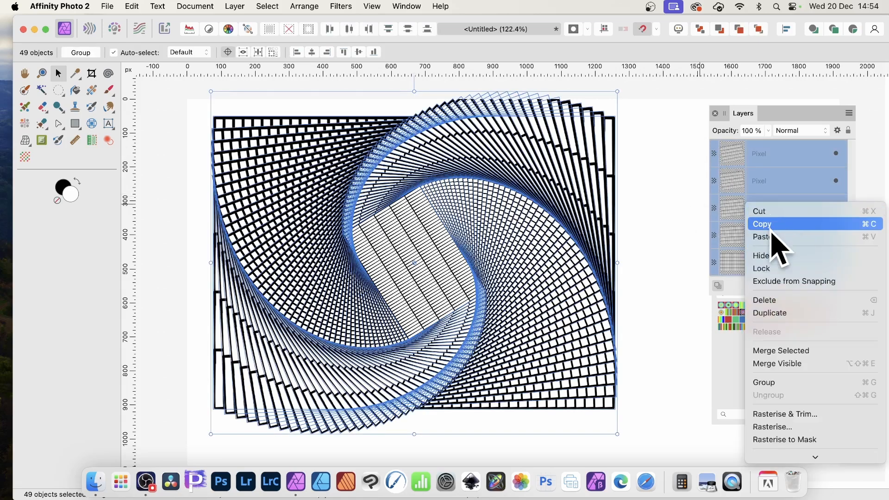
{"action": "left_click", "coordinate": [781, 385]}
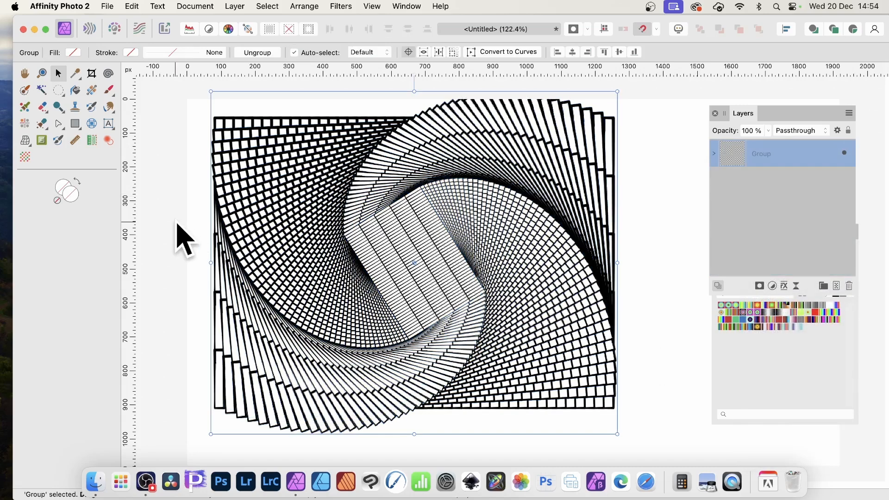
- Try to apply the Twirl distortion filter to the group
{"action": "left_click", "coordinate": [338, 5]}
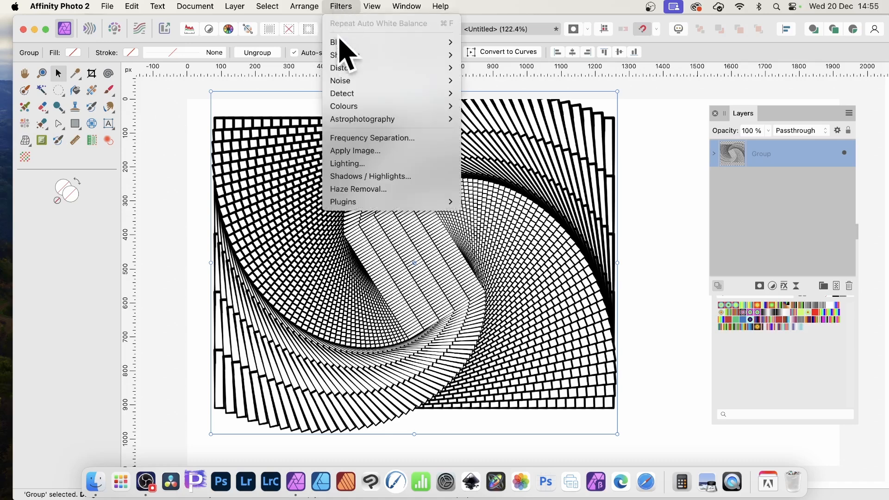
{"action": "mouse_move", "coordinate": [345, 68]}
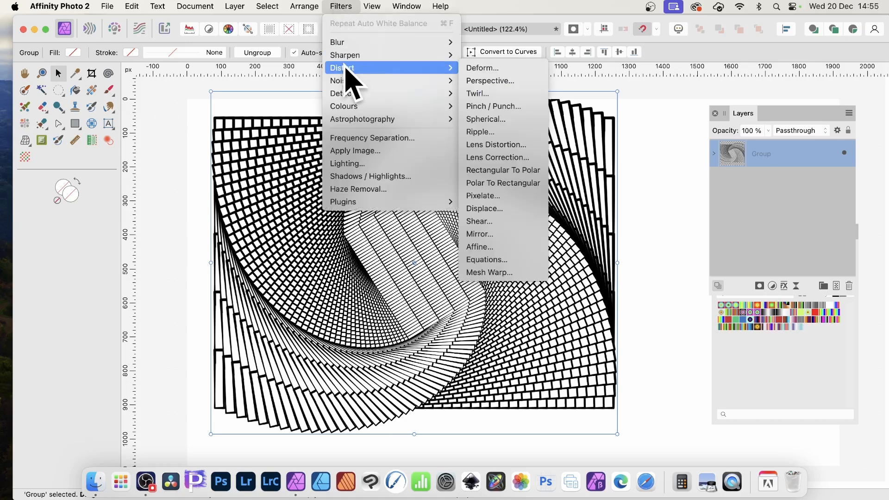
{"action": "left_click", "coordinate": [496, 94]}
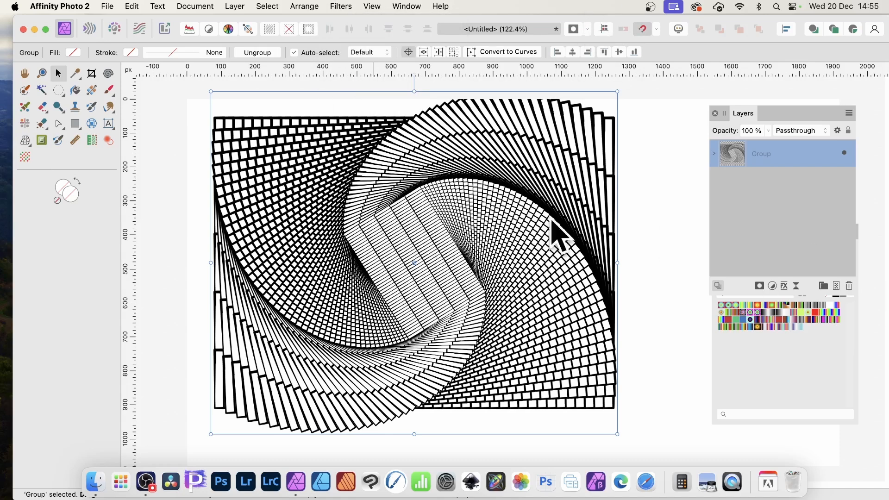
- Rasterise the group of rotated grid copies into a single pixel layer
{"action": "left_click", "coordinate": [235, 6]}
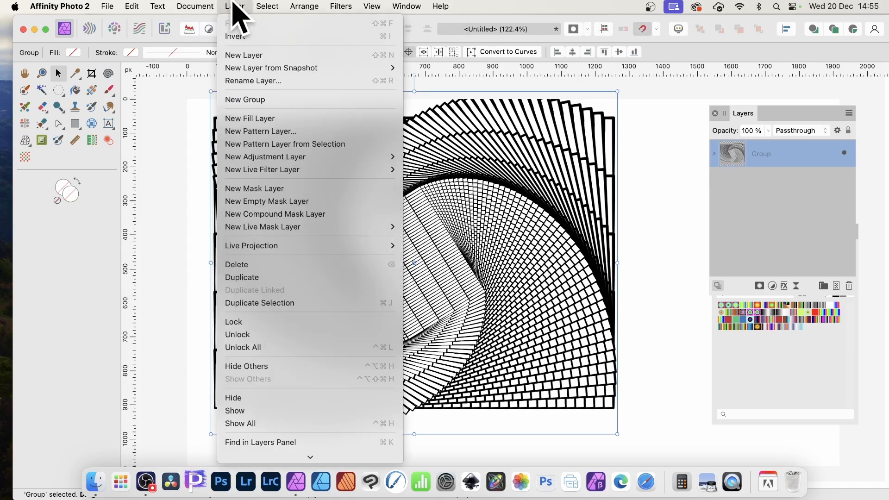
{"action": "mouse_move", "coordinate": [274, 459]}
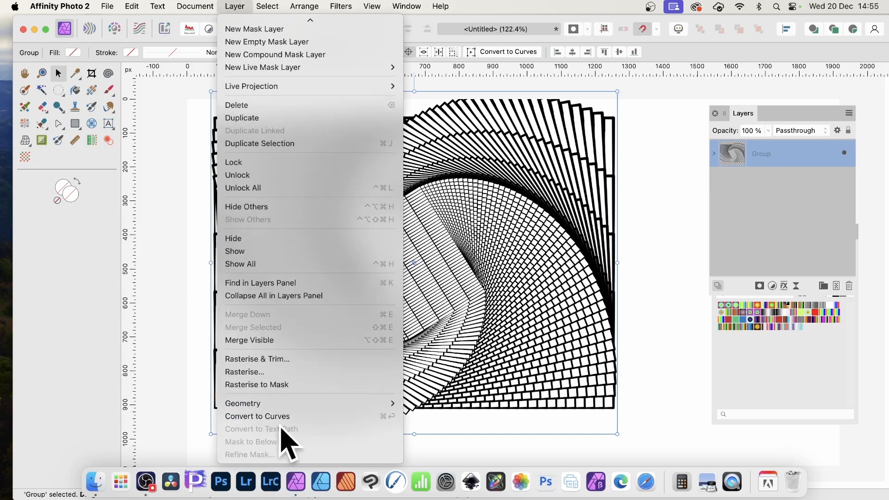
{"action": "left_click", "coordinate": [272, 372]}
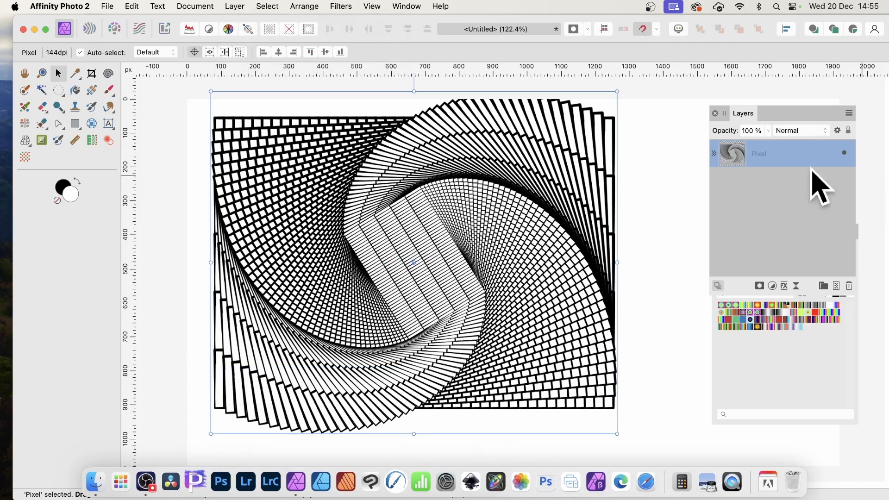
- Apply a 3D layer effect with a 94.4 px radius to the rasterised pixel layer
{"action": "left_click", "coordinate": [784, 286]}
{"action": "left_click", "coordinate": [528, 174]}
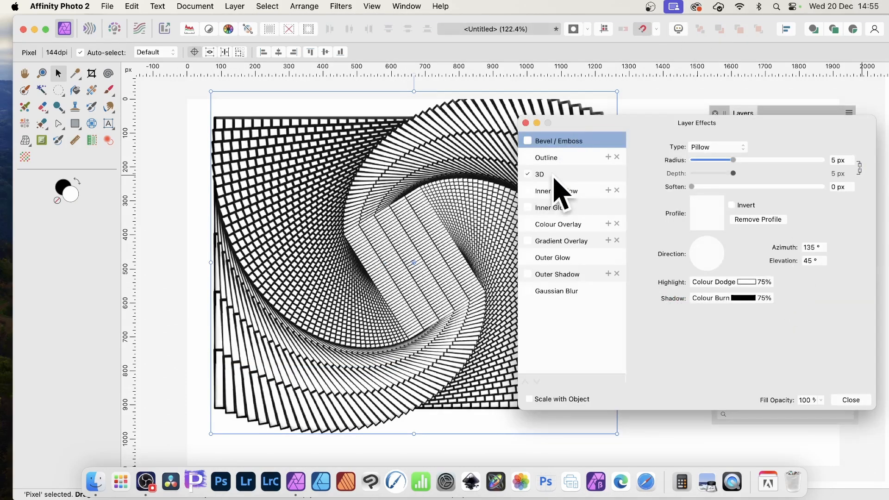
{"action": "left_click", "coordinate": [549, 175]}
{"action": "left_click_drag", "start_coordinate": [740, 146], "coordinate": [822, 158]}
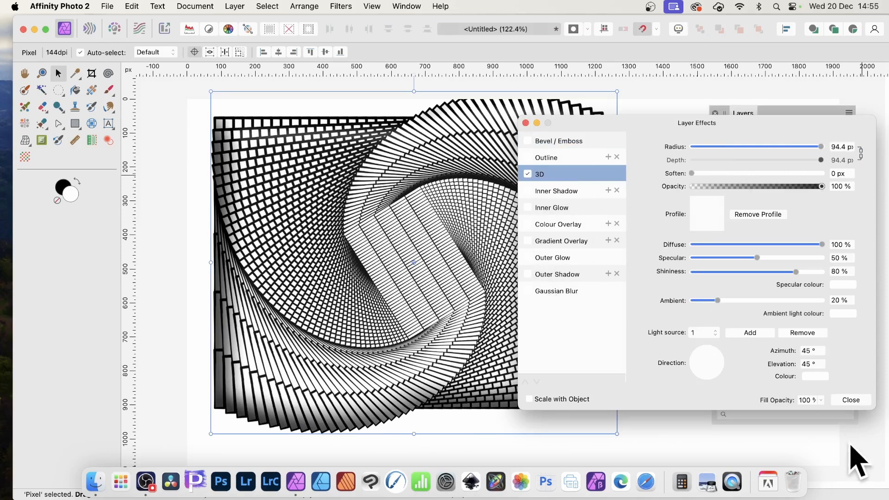
{"action": "left_click", "coordinate": [851, 400]}
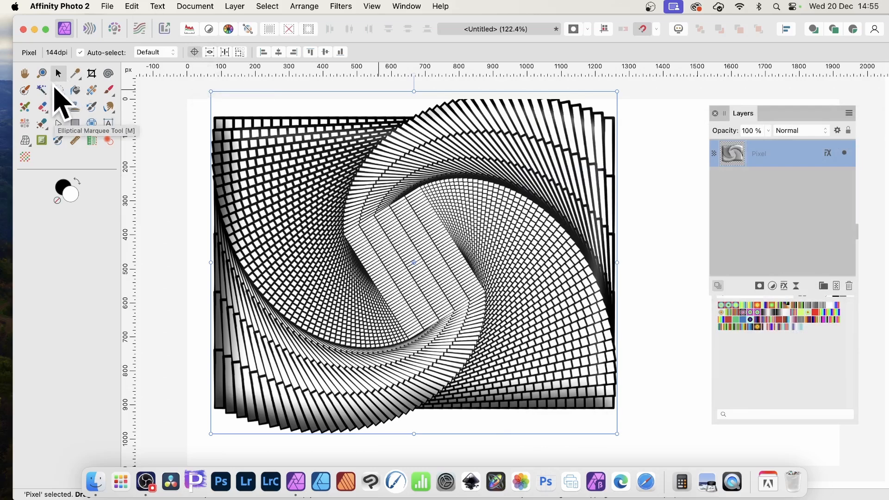
- Duplicate the pixel layer as 14 copies with a rotation of -6° and a scale of 95 %
{"action": "key", "text": "Return"}
{"action": "left_click_drag", "start_coordinate": [684, 115], "coordinate": [616, 115]}
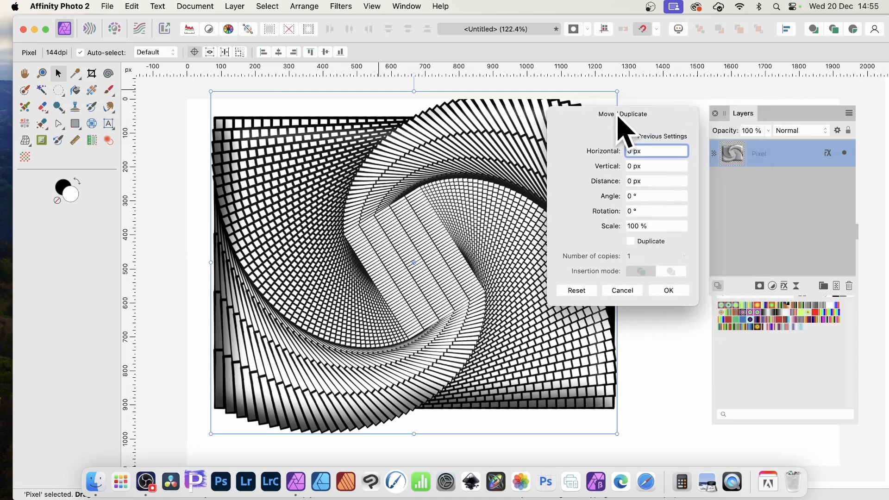
{"action": "left_click", "coordinate": [631, 242]}
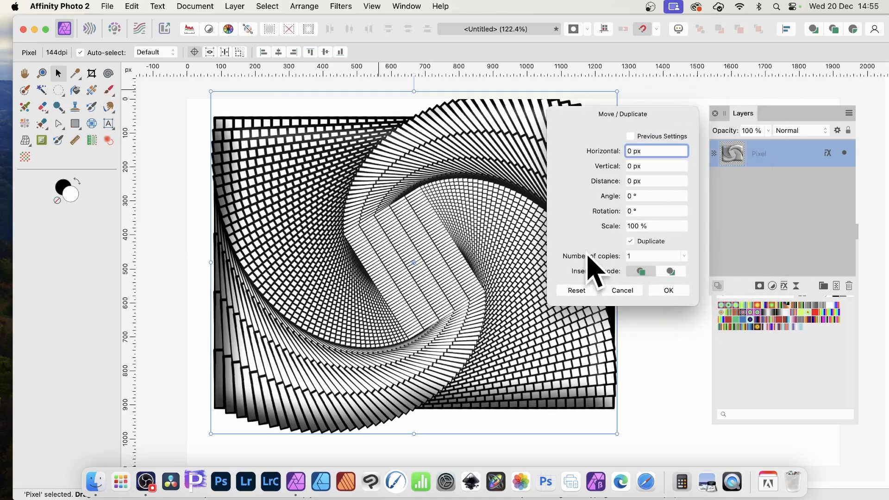
{"action": "left_click_drag", "start_coordinate": [588, 256], "coordinate": [615, 235]}
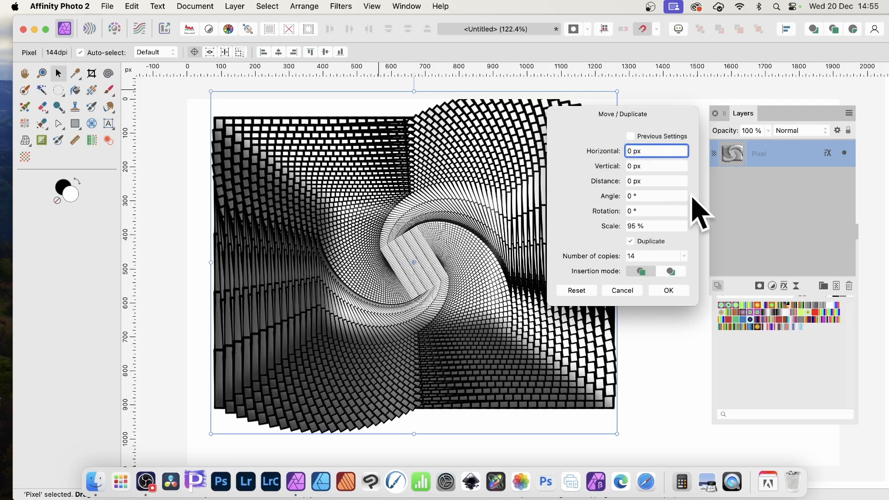
{"action": "left_click_drag", "start_coordinate": [616, 214], "coordinate": [618, 215]}
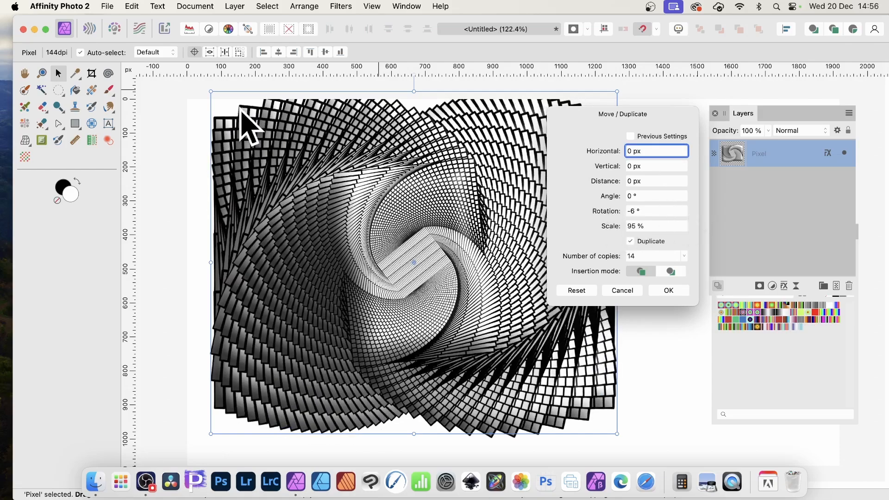
{"action": "left_click", "coordinate": [668, 290]}
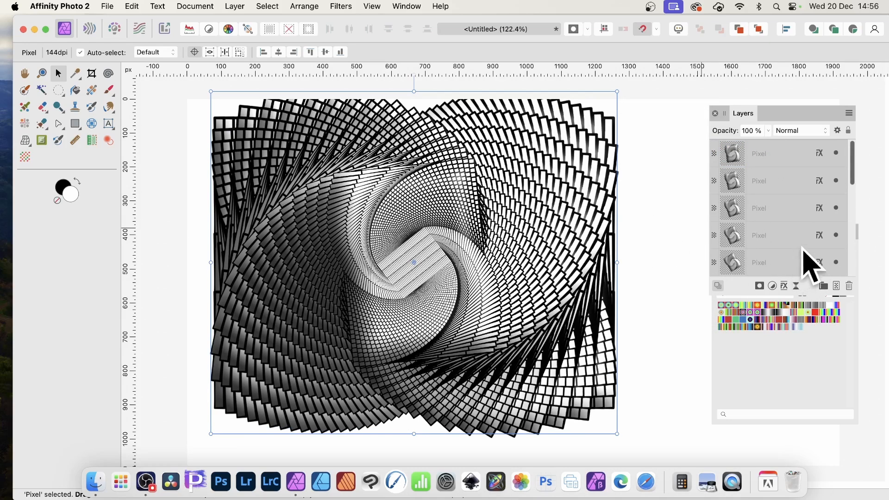
- Select all the pixel layers from first to last and open their layer effects
{"action": "left_click", "coordinate": [846, 160]}
{"action": "left_click_drag", "start_coordinate": [852, 158], "coordinate": [849, 293]}
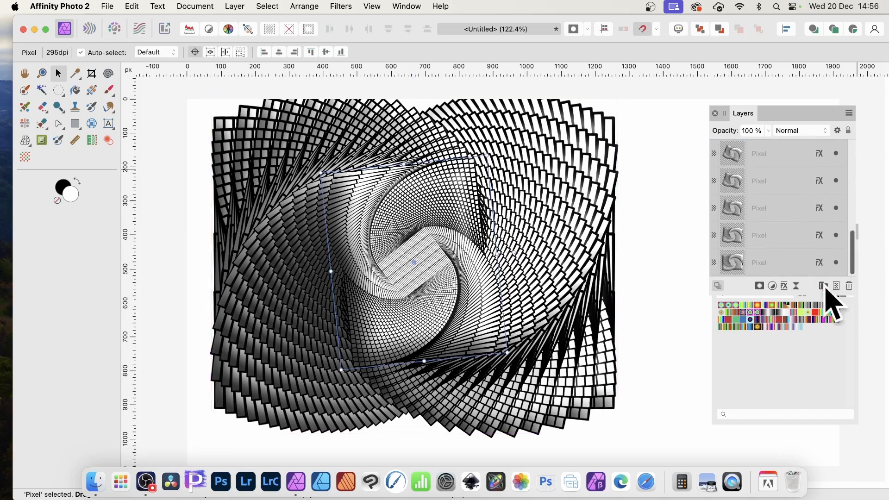
{"action": "left_click", "coordinate": [780, 257], "text": "shift"}
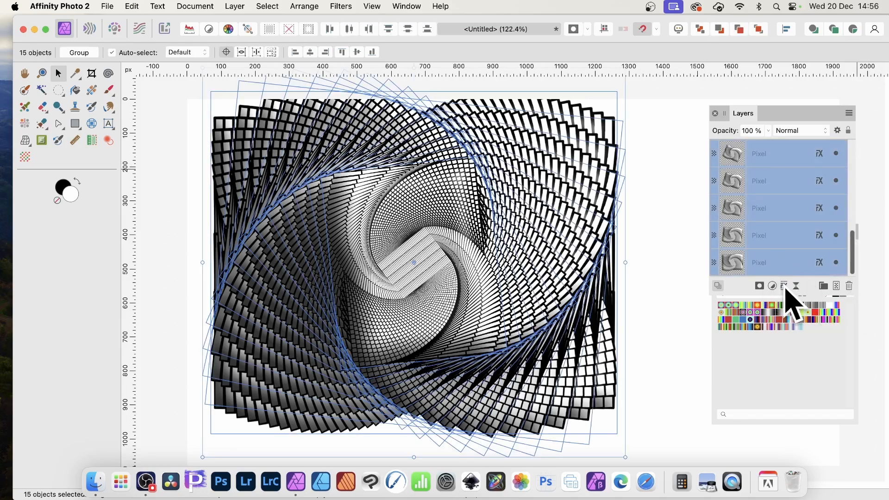
{"action": "left_click", "coordinate": [784, 286]}
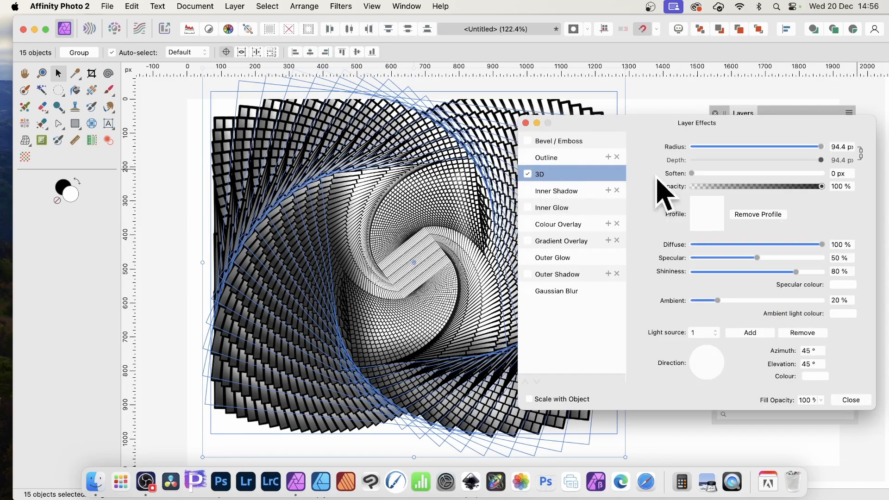
- Set the 3D effect's radius to 130 px for all the selected layers
{"action": "left_click_drag", "start_coordinate": [822, 147], "coordinate": [803, 159]}
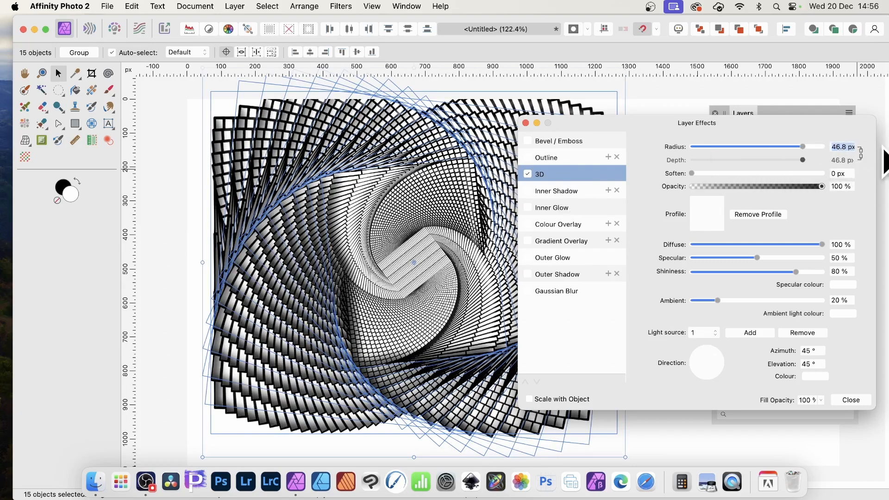
{"action": "type", "text": "130"}
{"action": "key", "text": "Return"}
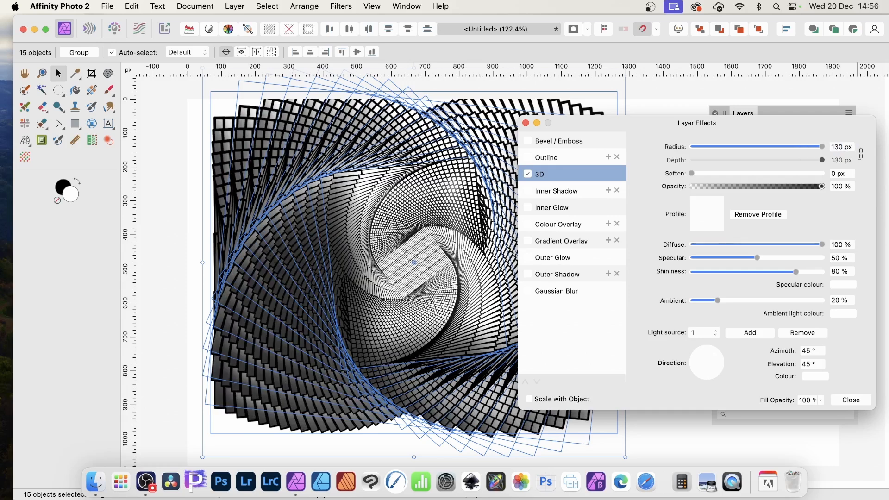
- Try several standard profiles for the 3D effect and bend the linear profile curve slightly downward
{"action": "left_click", "coordinate": [708, 215]}
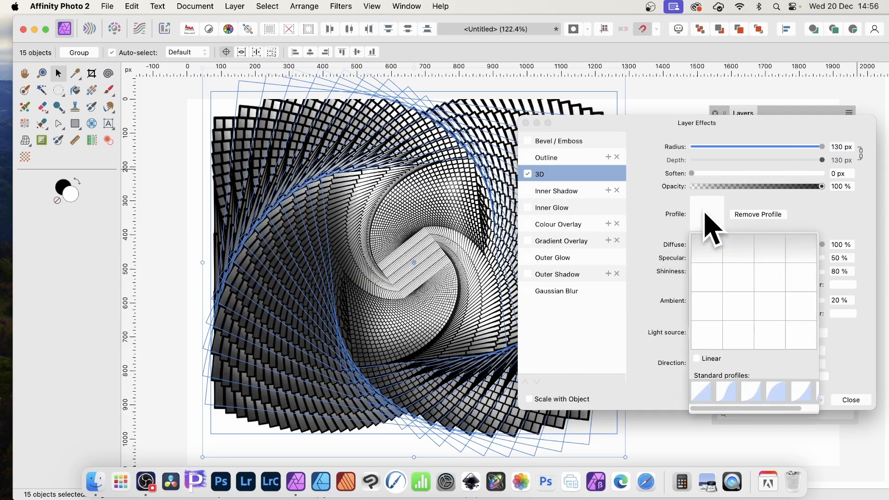
{"action": "left_click", "coordinate": [728, 393]}
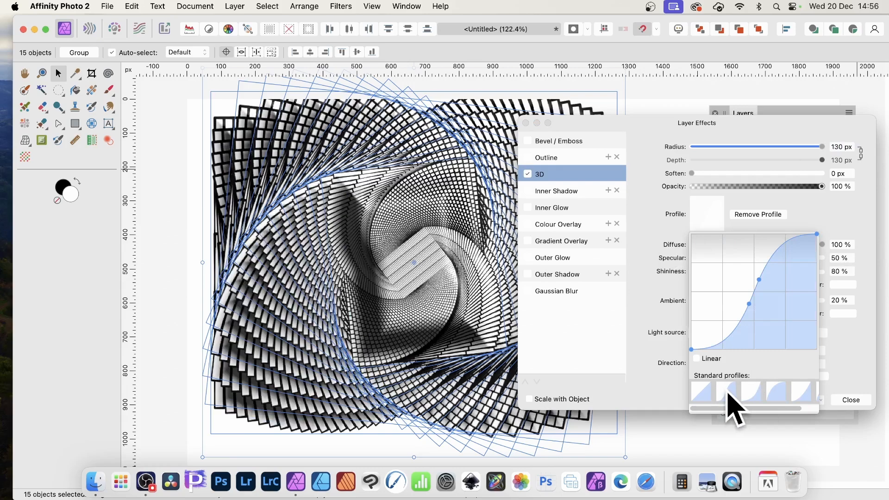
{"action": "left_click", "coordinate": [756, 392]}
{"action": "left_click", "coordinate": [775, 386]}
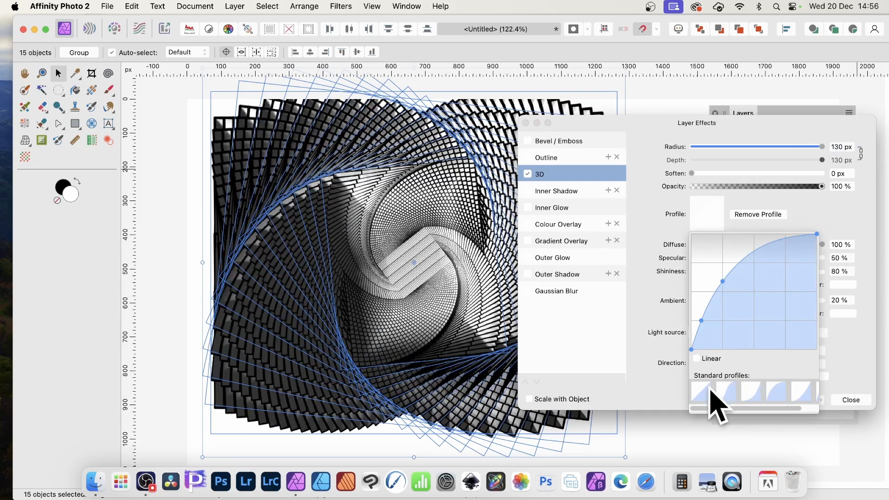
{"action": "left_click", "coordinate": [705, 390]}
{"action": "mouse_move", "coordinate": [737, 308]}
{"action": "left_mouse_down"}
{"action": "mouse_move", "coordinate": [728, 289]}
{"action": "mouse_move", "coordinate": [748, 319]}
{"action": "mouse_move", "coordinate": [747, 312]}
{"action": "left_mouse_up"}
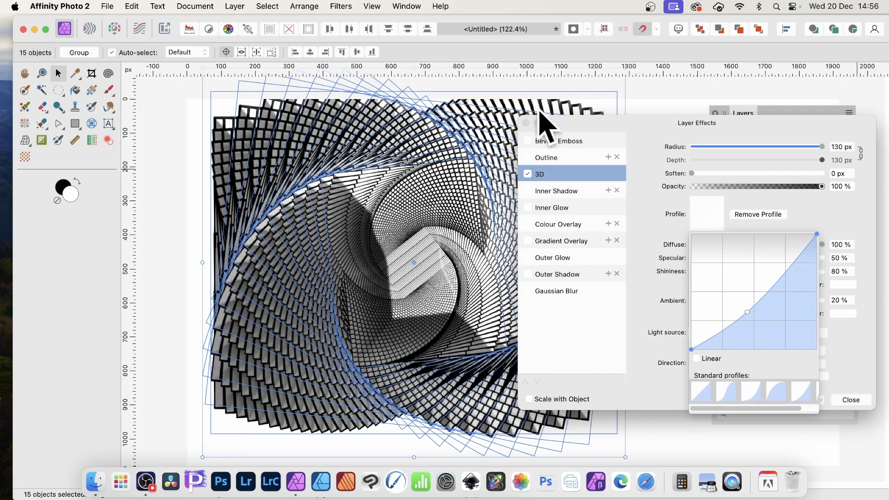
{"action": "left_click", "coordinate": [652, 189]}
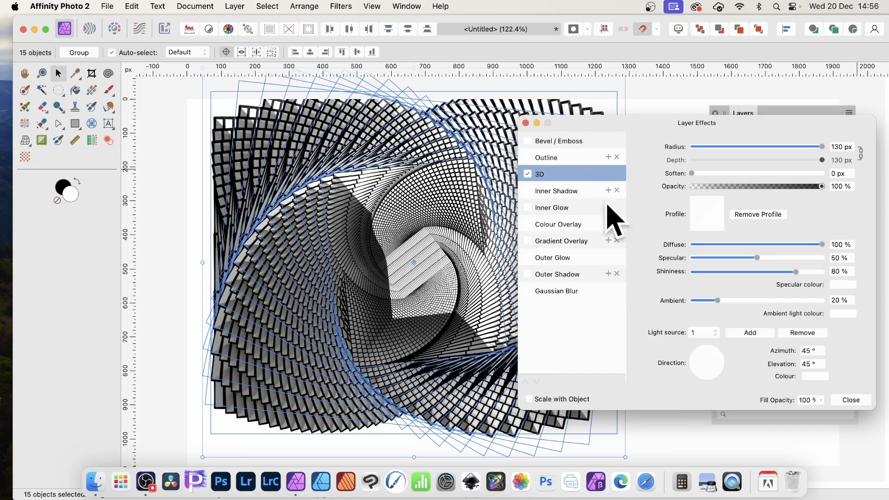
- Turn off the 3D effect and try a black colour overlay on the selected layers
{"action": "left_click", "coordinate": [528, 175]}
{"action": "left_click", "coordinate": [543, 227]}
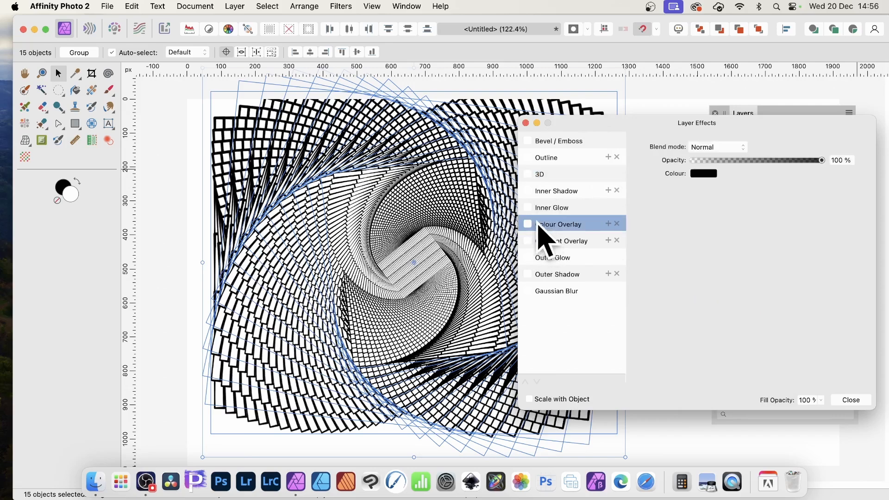
{"action": "left_click", "coordinate": [528, 224]}
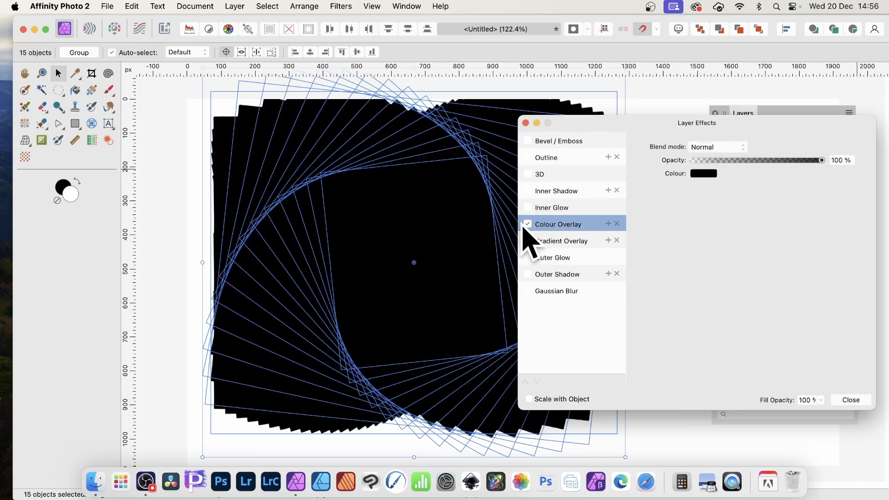
{"action": "left_click", "coordinate": [528, 224]}
- Add a linear black-to-white gradient overlay to the selected layers with the Linear Light blend mode
{"action": "left_click", "coordinate": [579, 240]}
{"action": "left_click", "coordinate": [528, 241]}
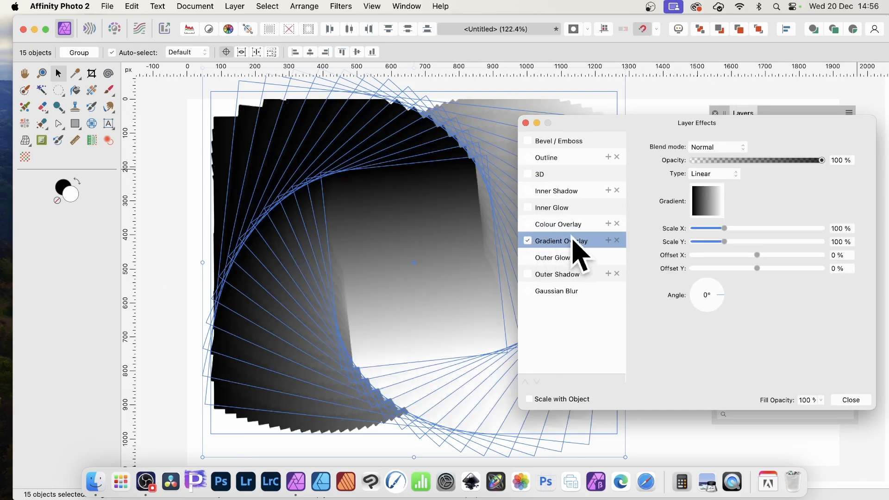
{"action": "left_click", "coordinate": [715, 174]}
{"action": "left_click", "coordinate": [793, 184]}
{"action": "left_click", "coordinate": [717, 147]}
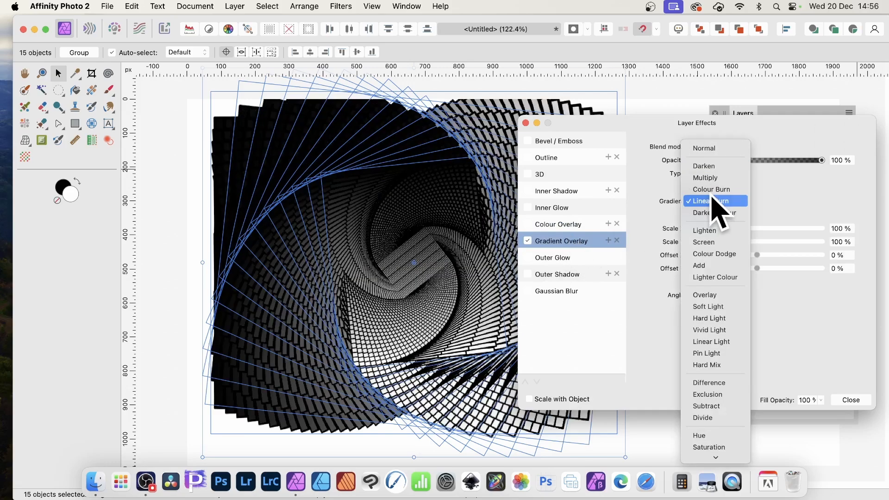
{"action": "left_click", "coordinate": [709, 342]}
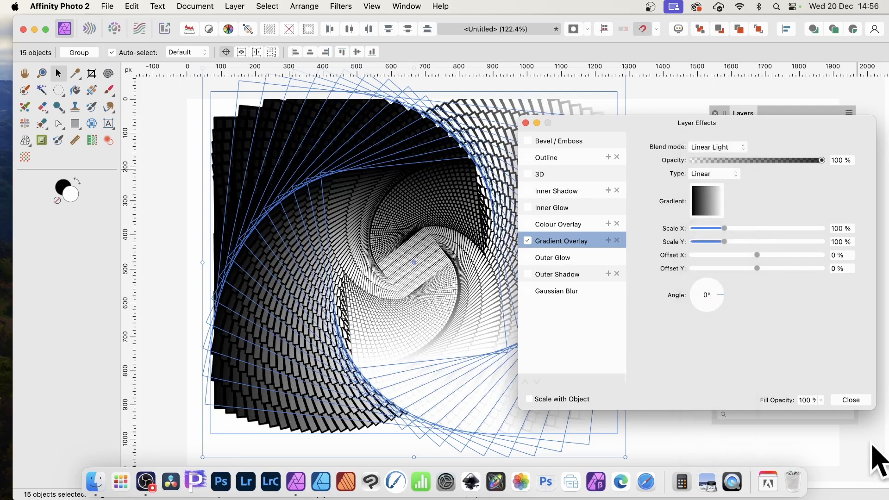
{"action": "left_click", "coordinate": [852, 401]}
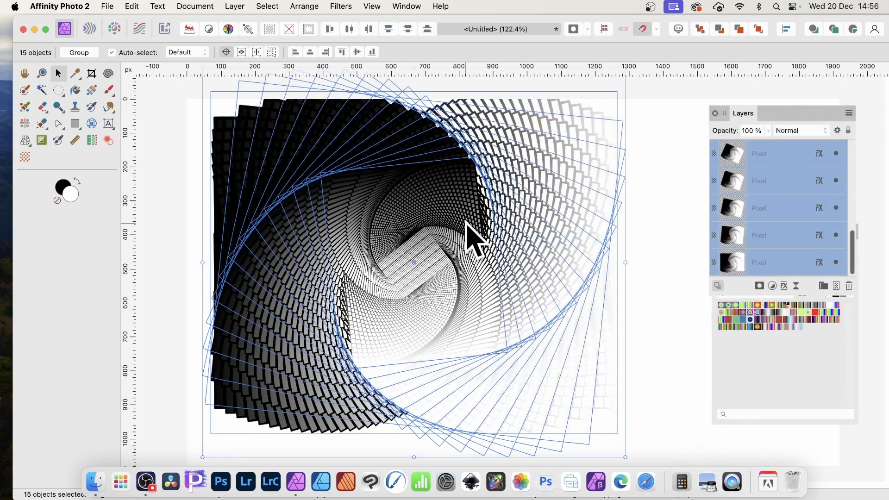